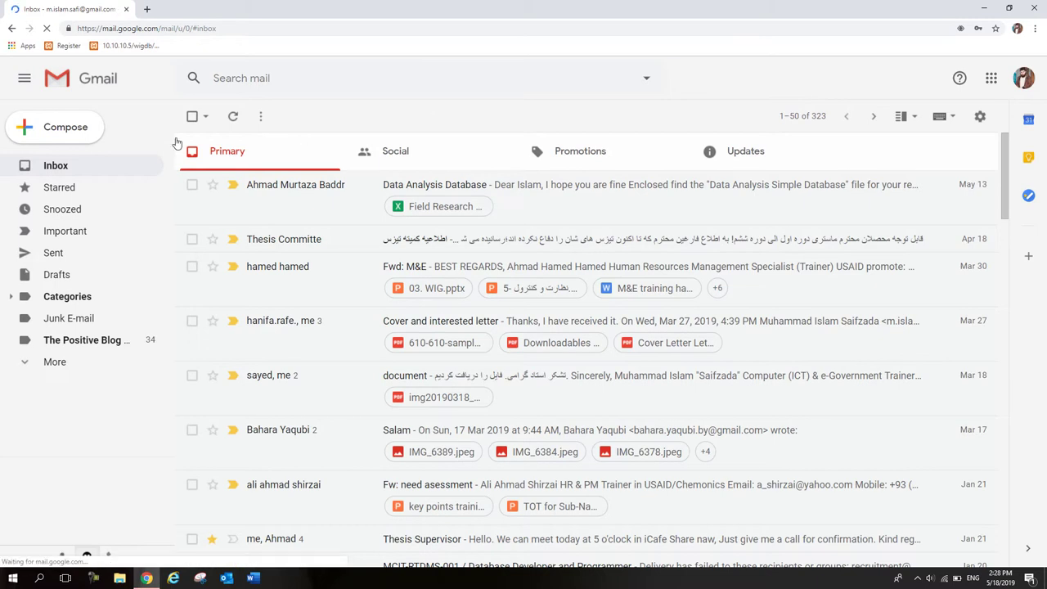
# Step: Start a new email addressed to the suggested contact with the subject 'Meeting Request'
pyautogui.click(76, 131)
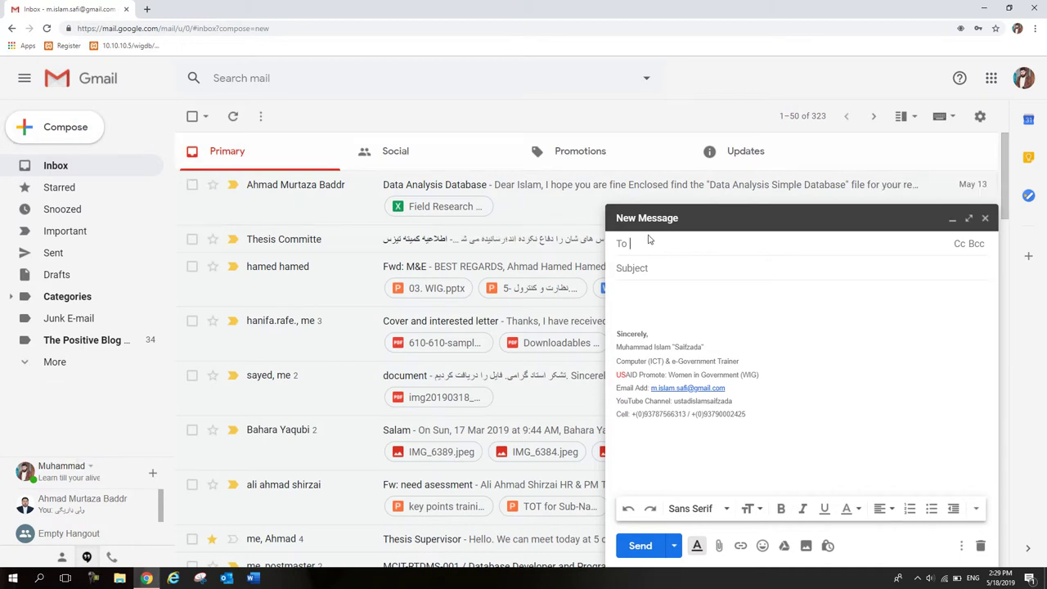
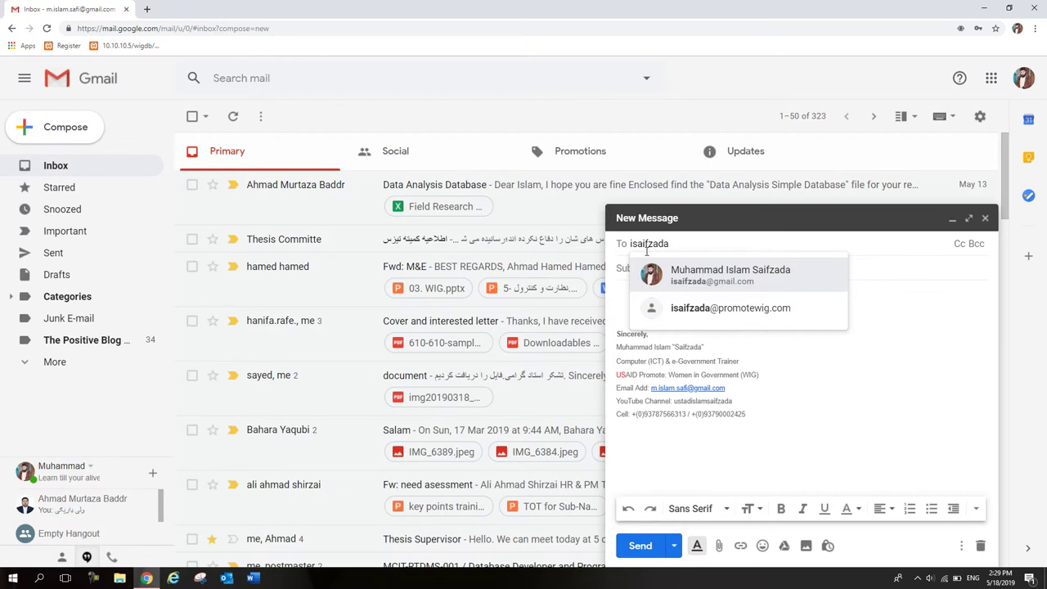
pyautogui.click(740, 286)
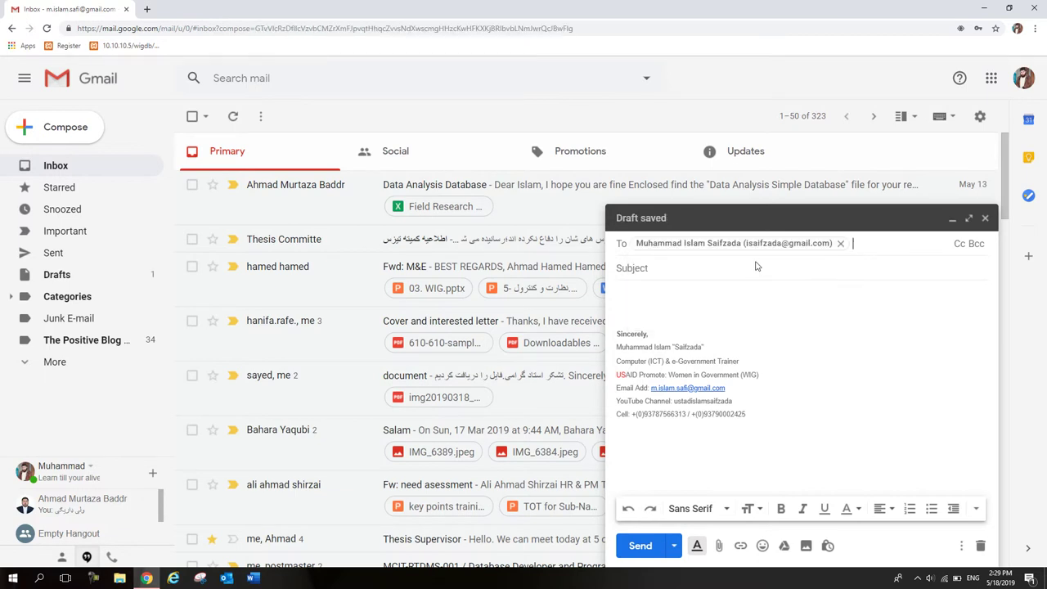
pyautogui.click(743, 264)
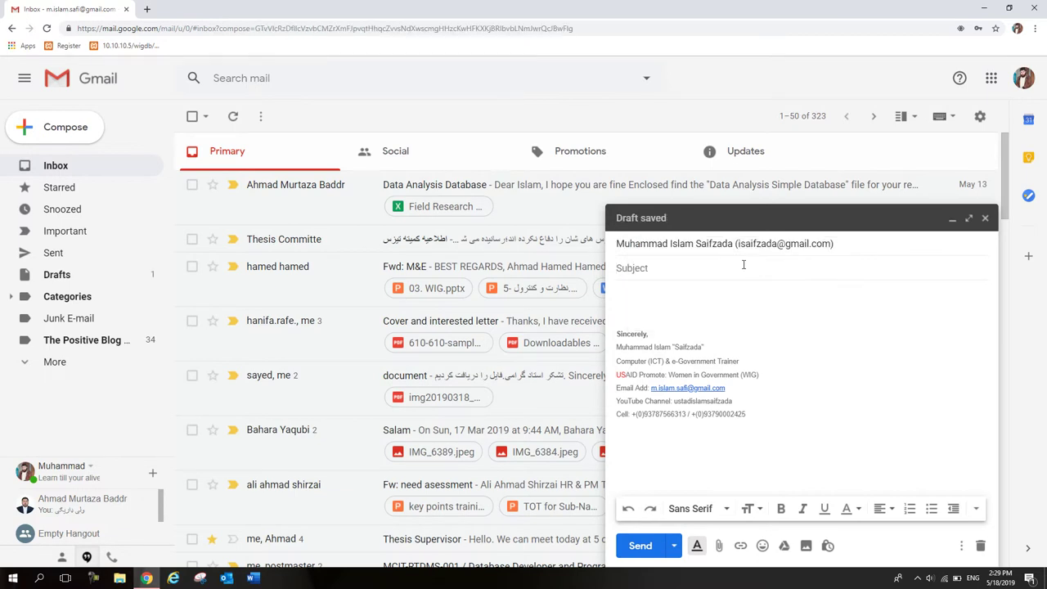
pyautogui.write('Meeting Request')
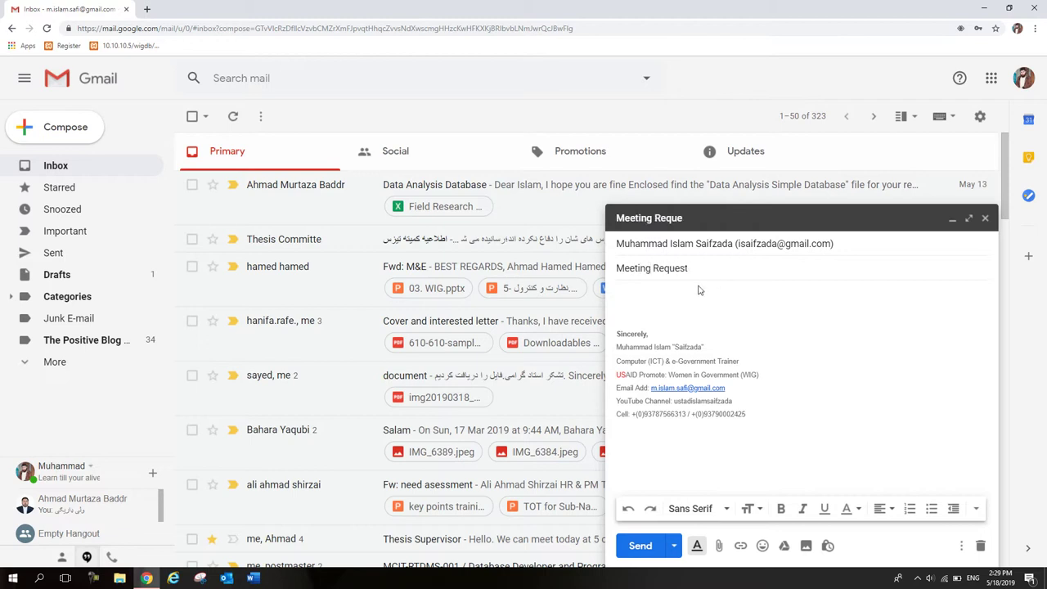
pyautogui.click(669, 289)
pyautogui.moveTo(148, 581)
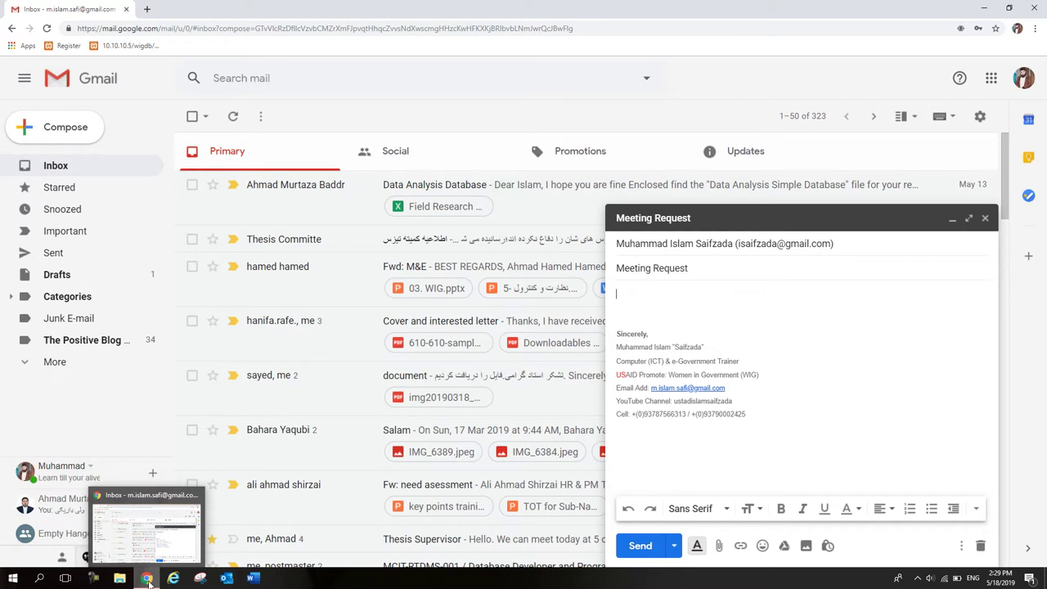
# Step: Copy the prepared meeting-request text from the Email file in Notepad into the draft body
pyautogui.click(148, 580)
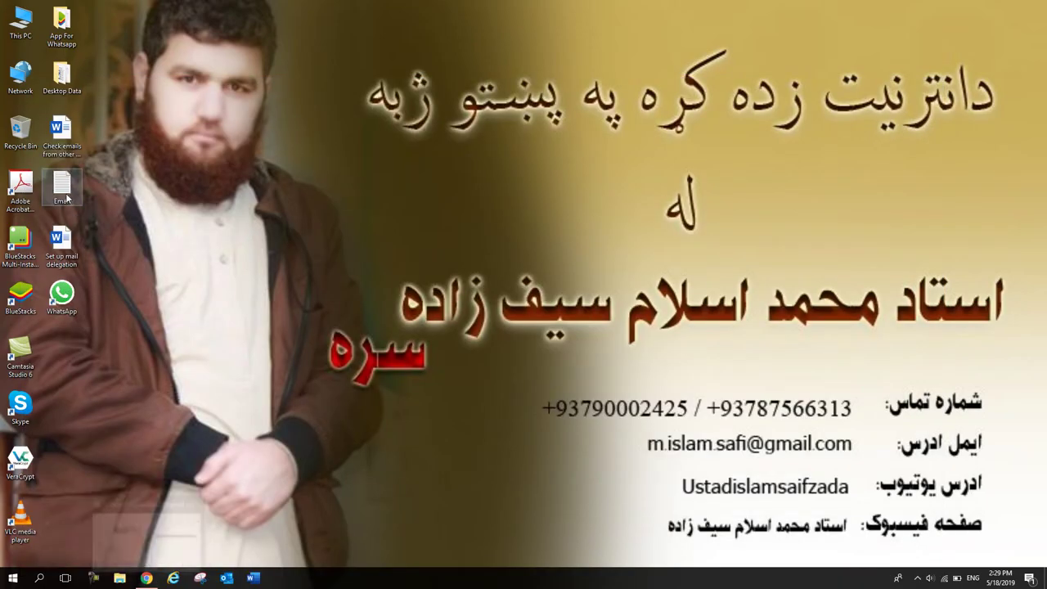
pyautogui.doubleClick(67, 198)
pyautogui.moveTo(409, 344); pyautogui.dragTo(107, 122)
pyautogui.hotkey('ctrl', 'c')
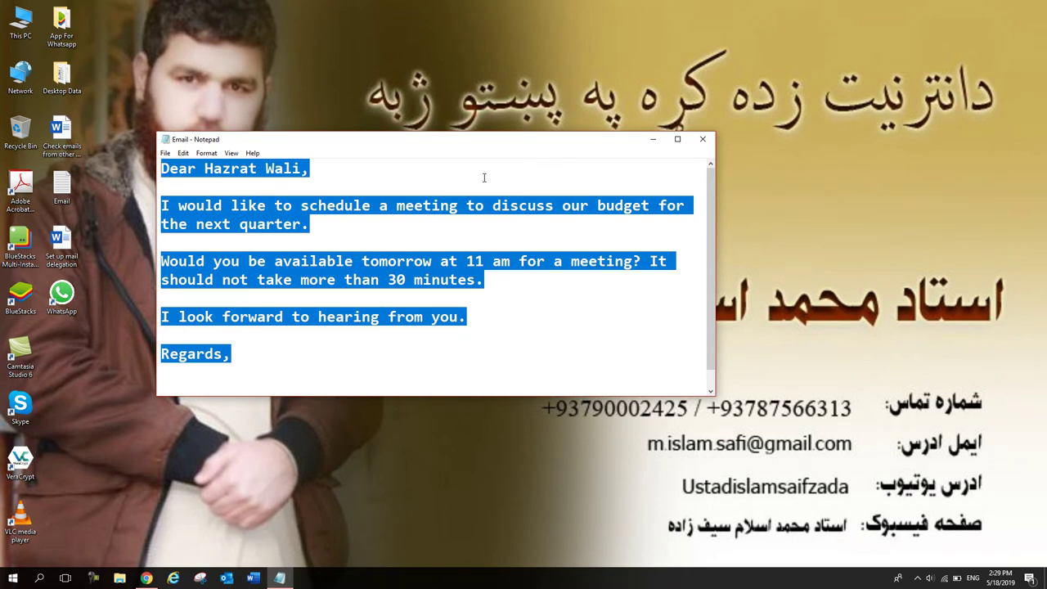
pyautogui.click(651, 140)
pyautogui.click(146, 578)
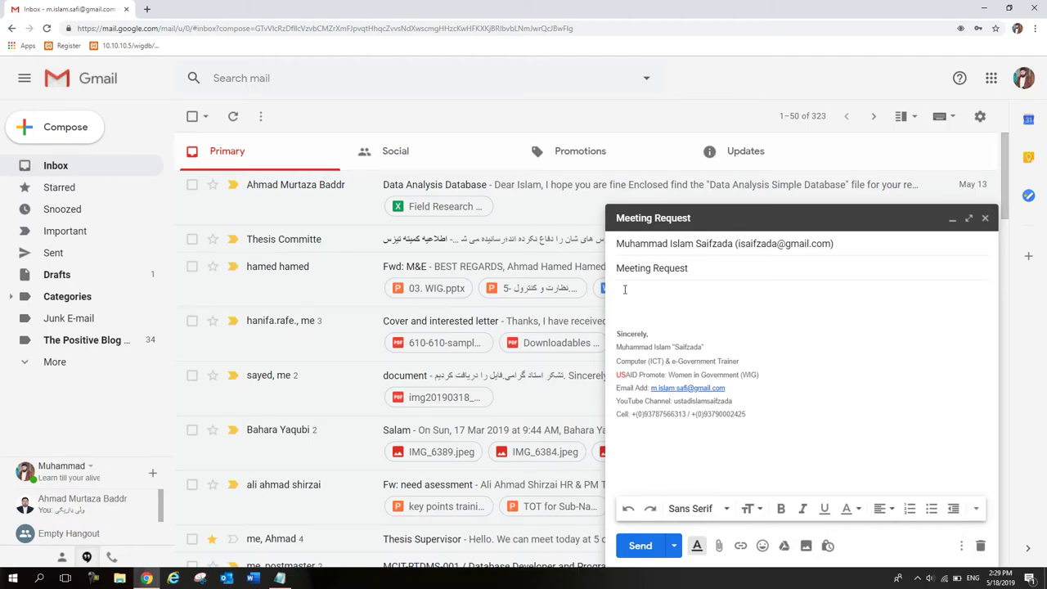
pyautogui.hotkey('ctrl', 'v')
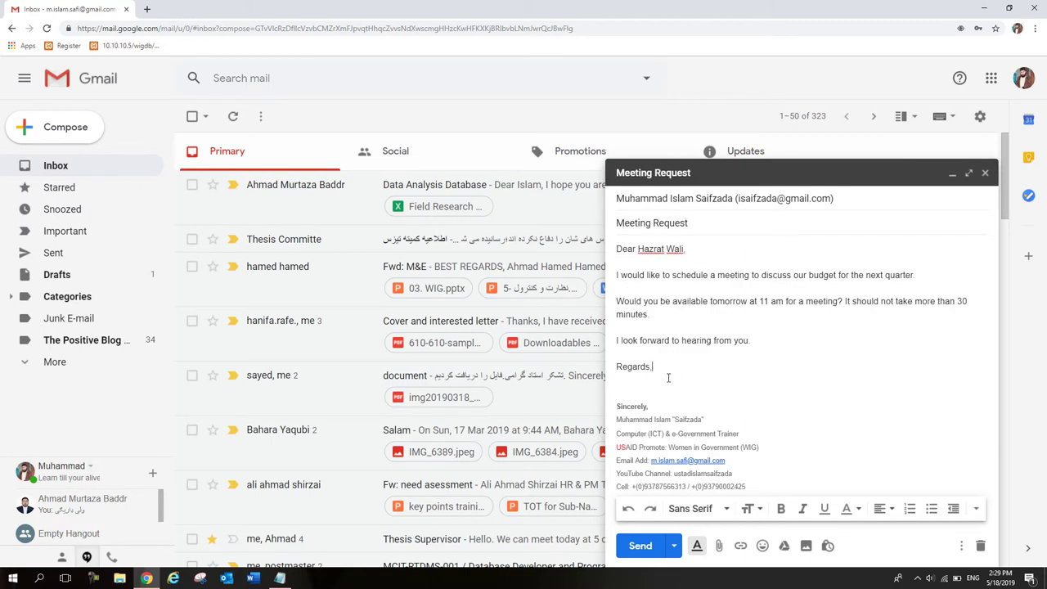
# Step: Delete the closing 'Regards,' line and tidy the blank lines between paragraphs
pyautogui.moveTo(668, 377); pyautogui.dragTo(612, 369)
pyautogui.press('BackSpace')
pyautogui.press('BackSpace')
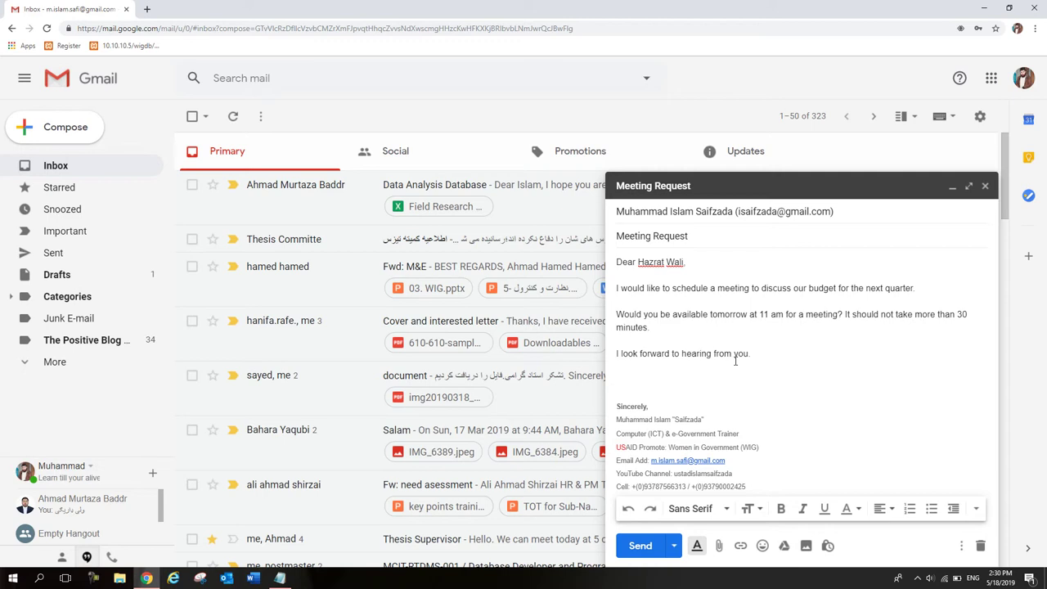
pyautogui.click(672, 304)
pyautogui.press('BackSpace')
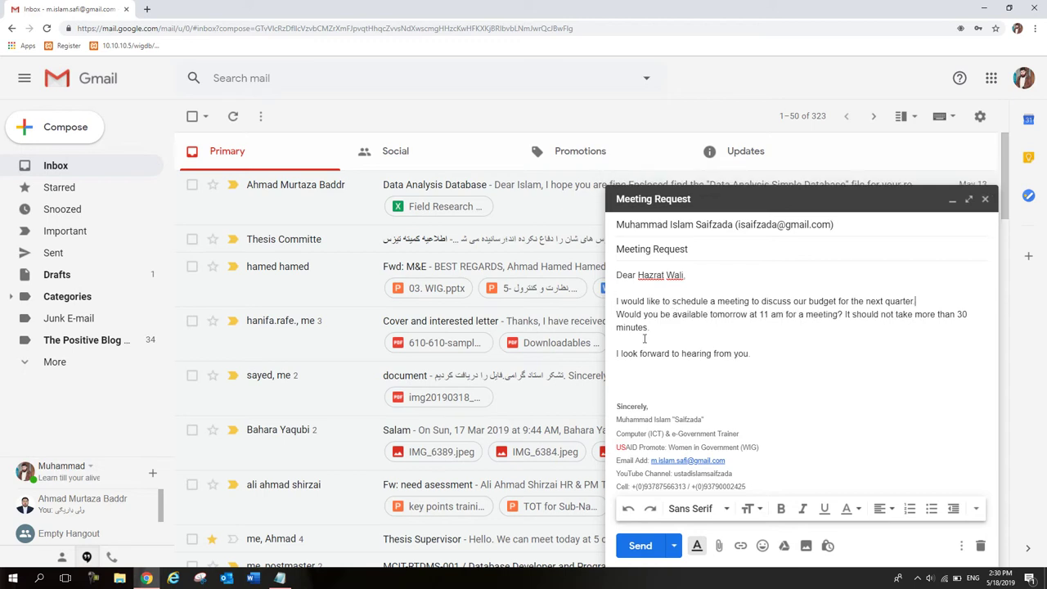
pyautogui.click(643, 338)
pyautogui.press('Return')
pyautogui.click(646, 369)
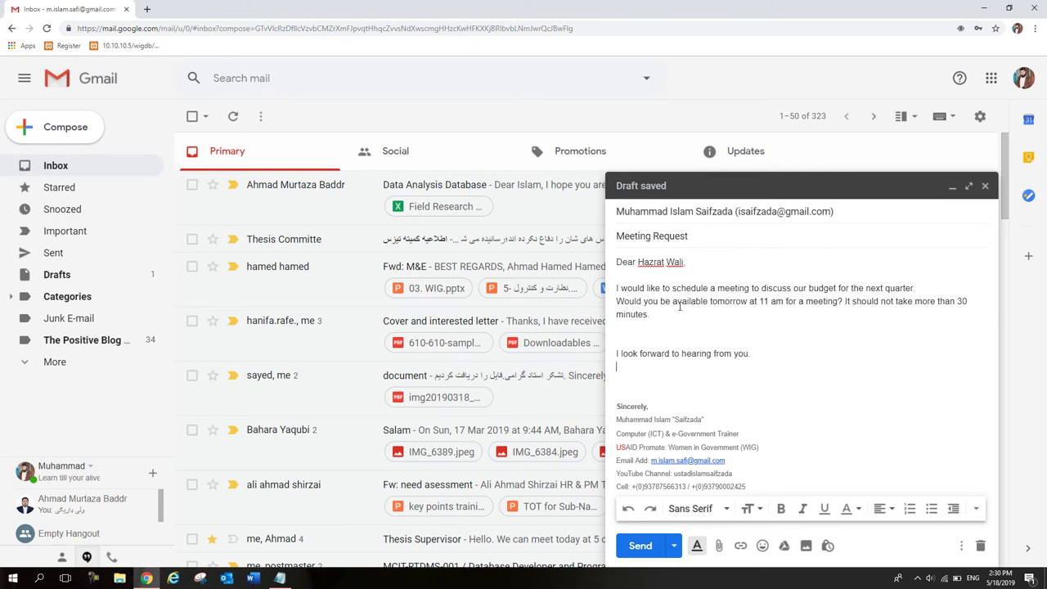
# Step: Make the greeting line of the message bold
pyautogui.moveTo(778, 367); pyautogui.dragTo(617, 247)
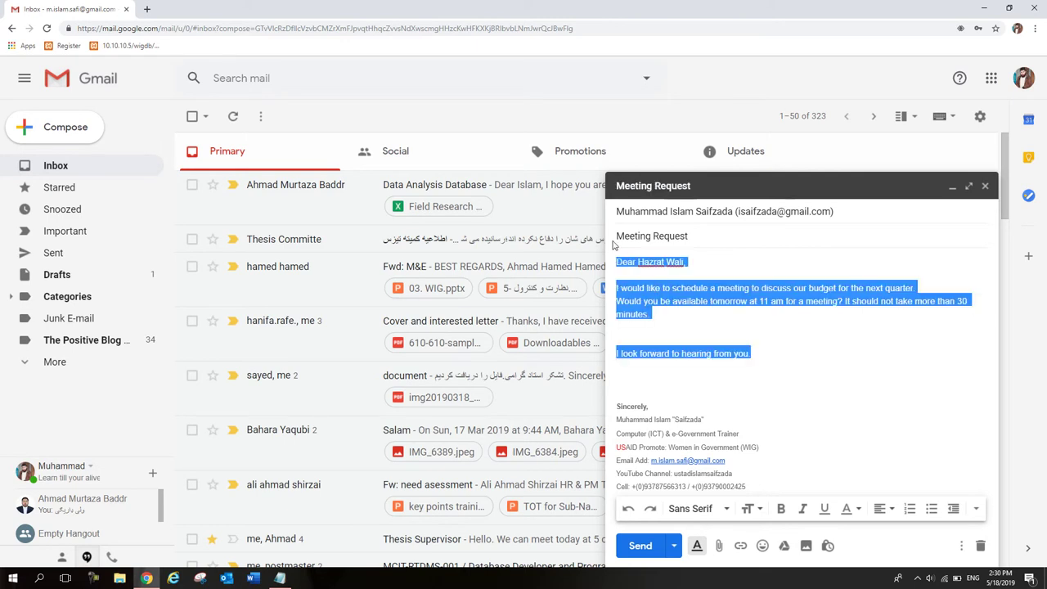
pyautogui.click(739, 274)
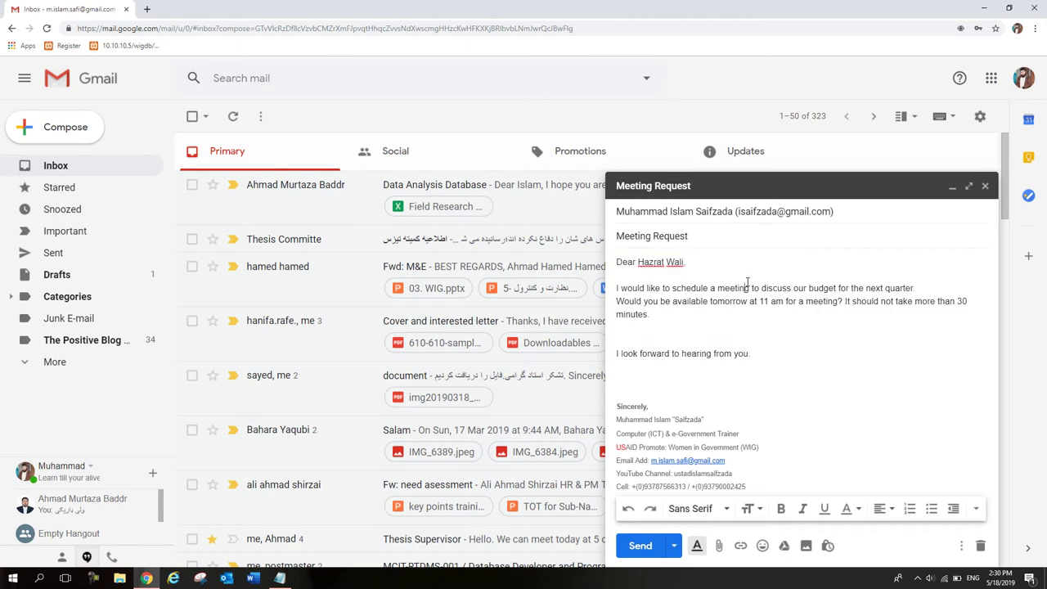
pyautogui.moveTo(710, 267); pyautogui.dragTo(612, 269)
pyautogui.click(780, 508)
pyautogui.click(783, 409)
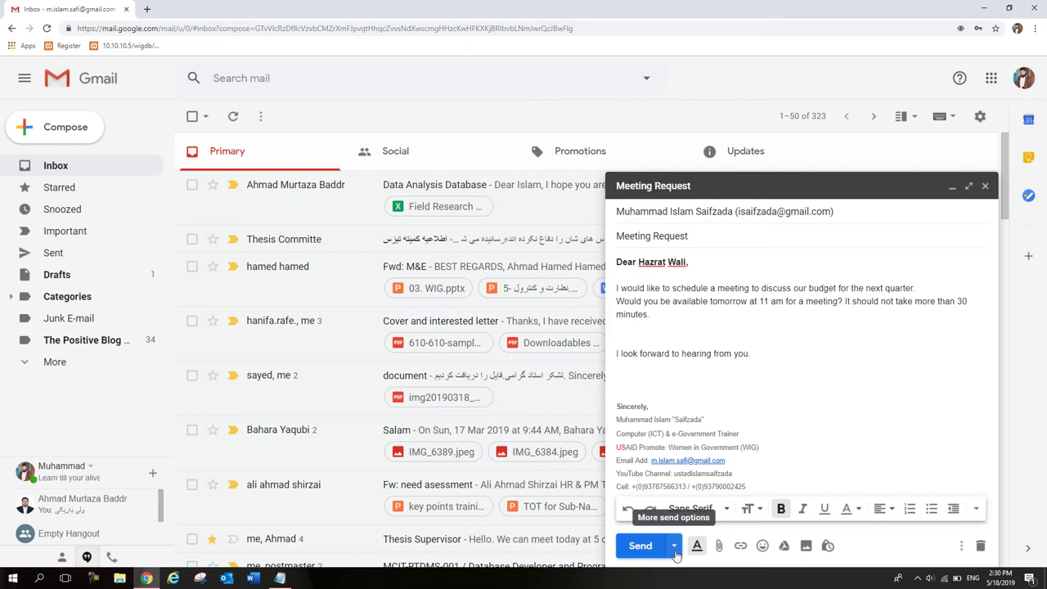
# Step: Bring up the Schedule send options from the arrow beside Send
pyautogui.click(676, 554)
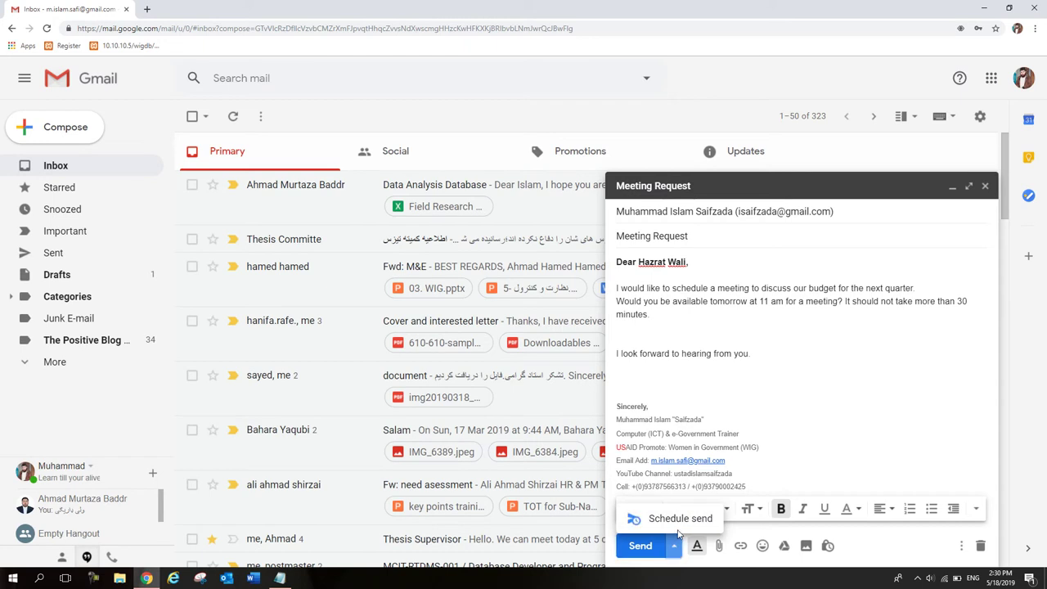
pyautogui.click(673, 523)
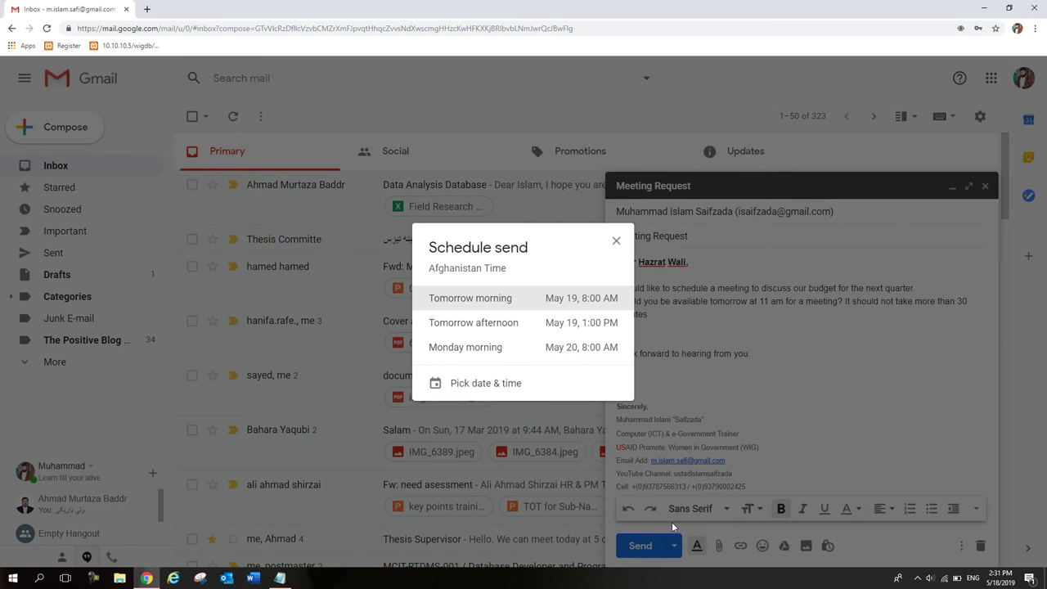
pyautogui.moveTo(564, 237); pyautogui.dragTo(513, 219)
pyautogui.click(518, 274)
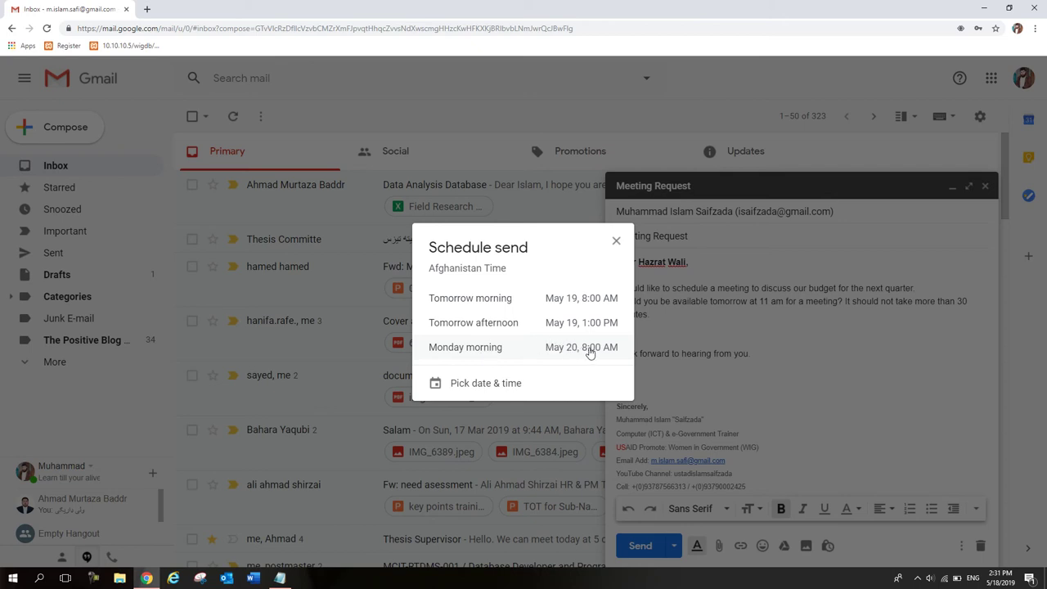
# Step: Schedule the email for a custom time of May 30 at 8:30 AM
pyautogui.click(486, 384)
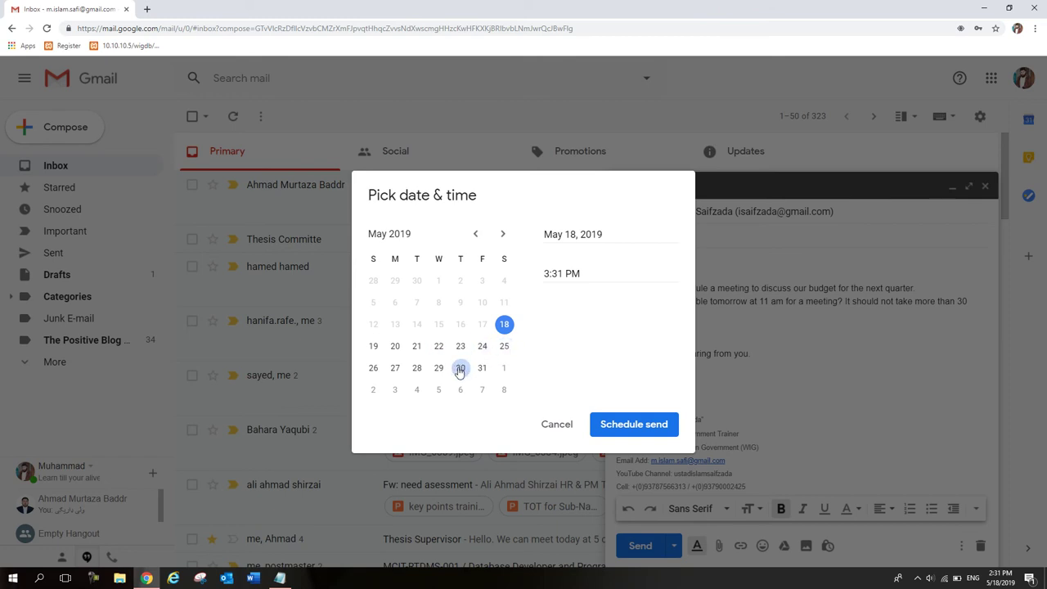
pyautogui.click(460, 370)
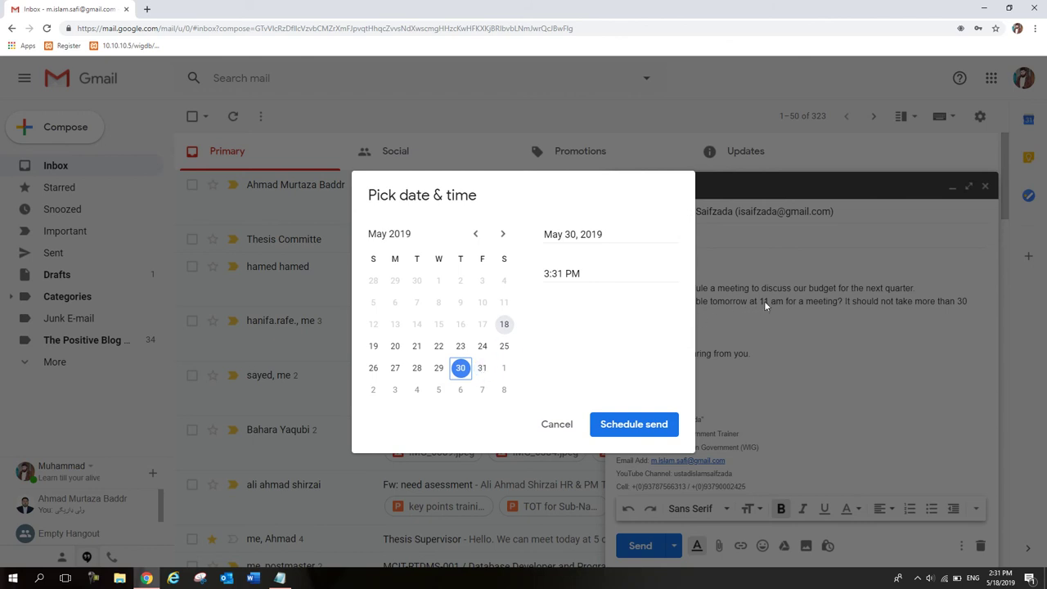
pyautogui.click(548, 273)
pyautogui.press('BackSpace')
pyautogui.write('8')
pyautogui.press('BackSpace')
pyautogui.write('0 A')
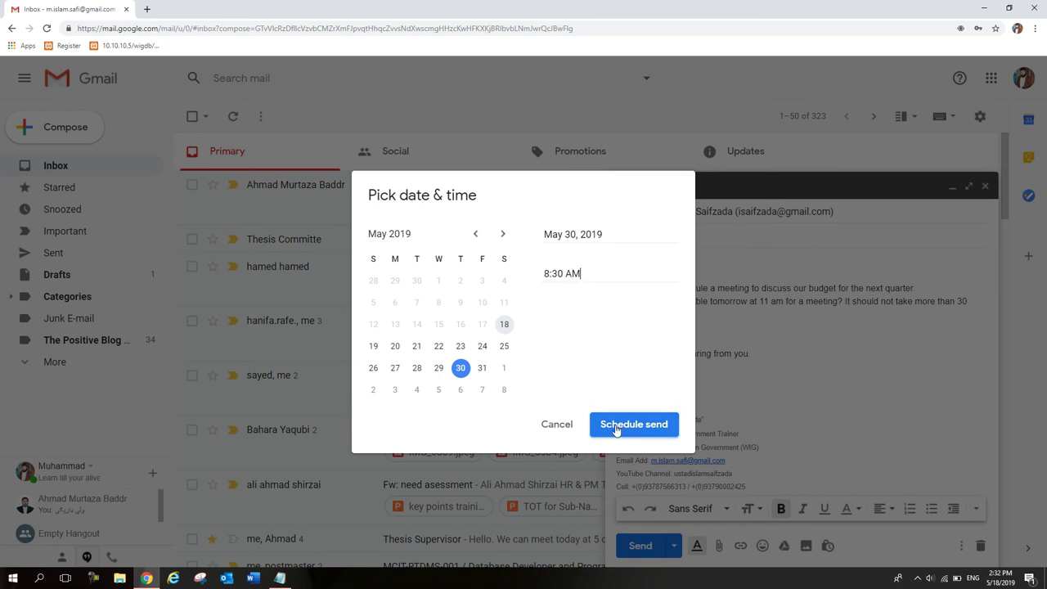
pyautogui.click(617, 425)
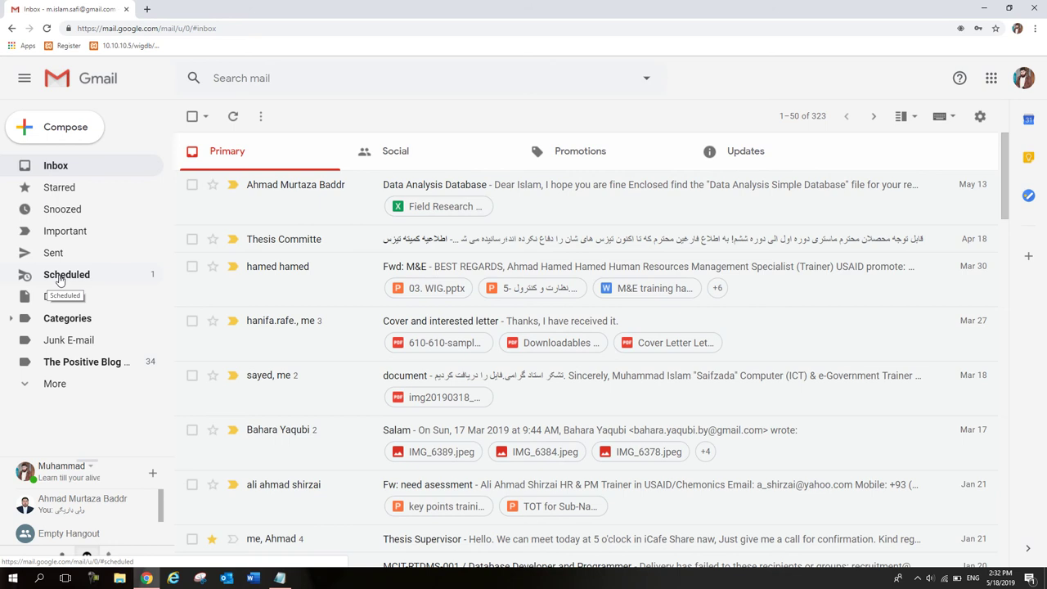
# Step: Verify the Meeting Request in the Scheduled folder shows Thu, May 30, 8:30 AM, then minimize Chrome
pyautogui.click(60, 278)
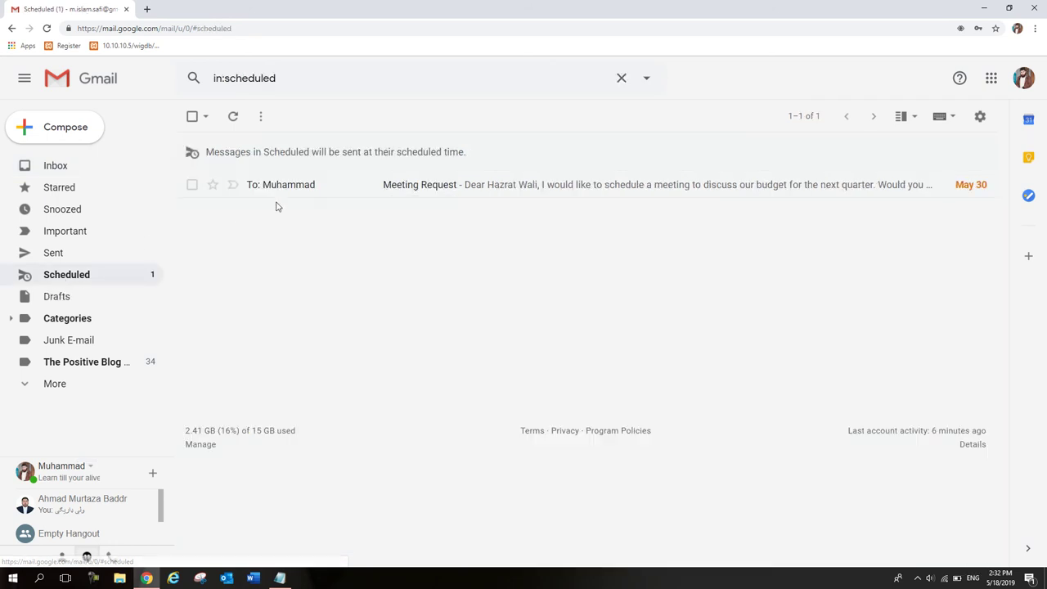
pyautogui.click(422, 188)
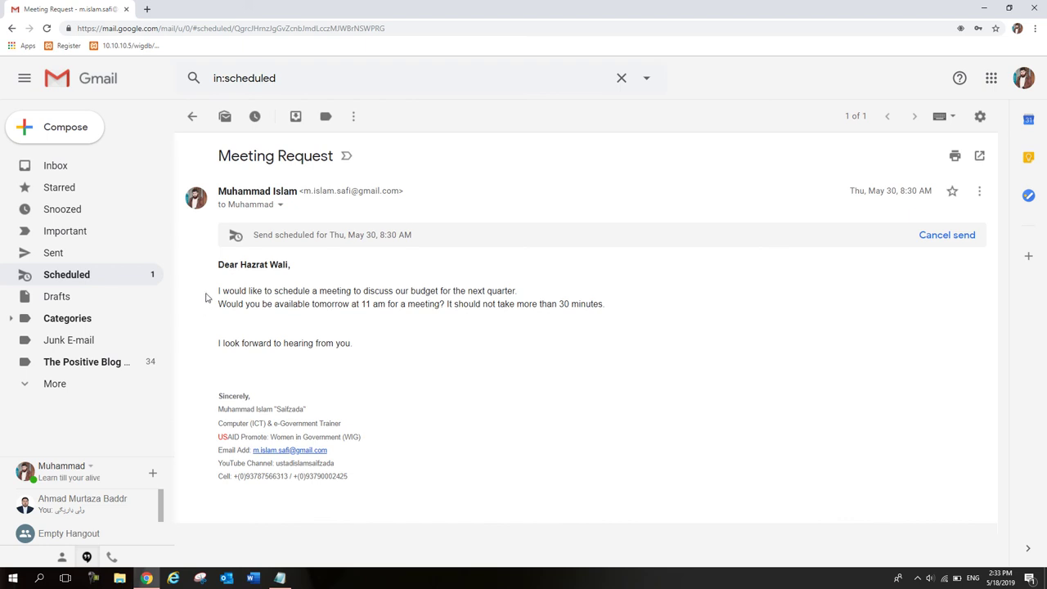
pyautogui.moveTo(147, 579)
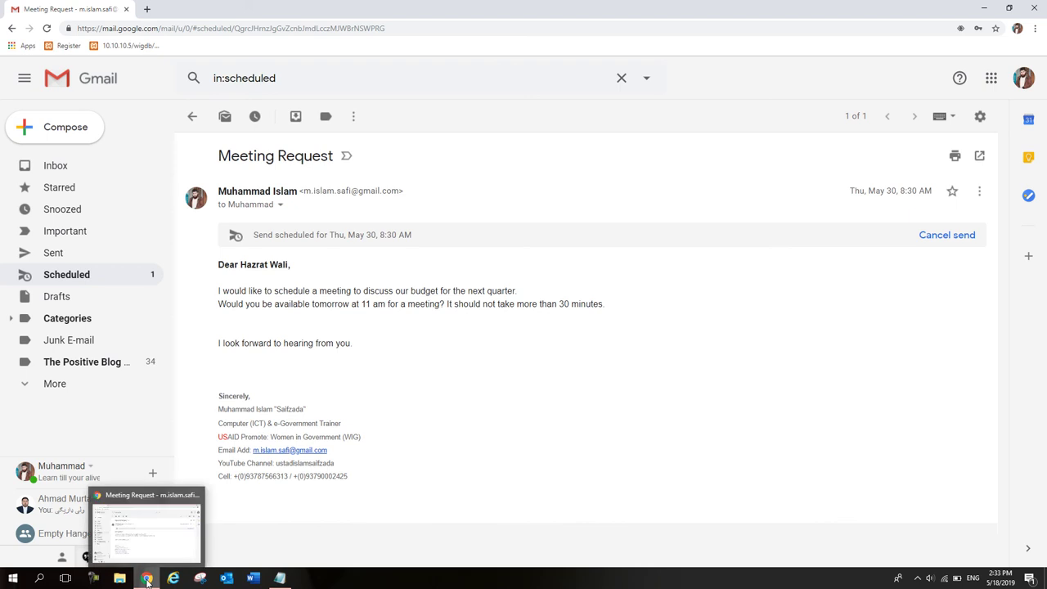
pyautogui.click(147, 580)
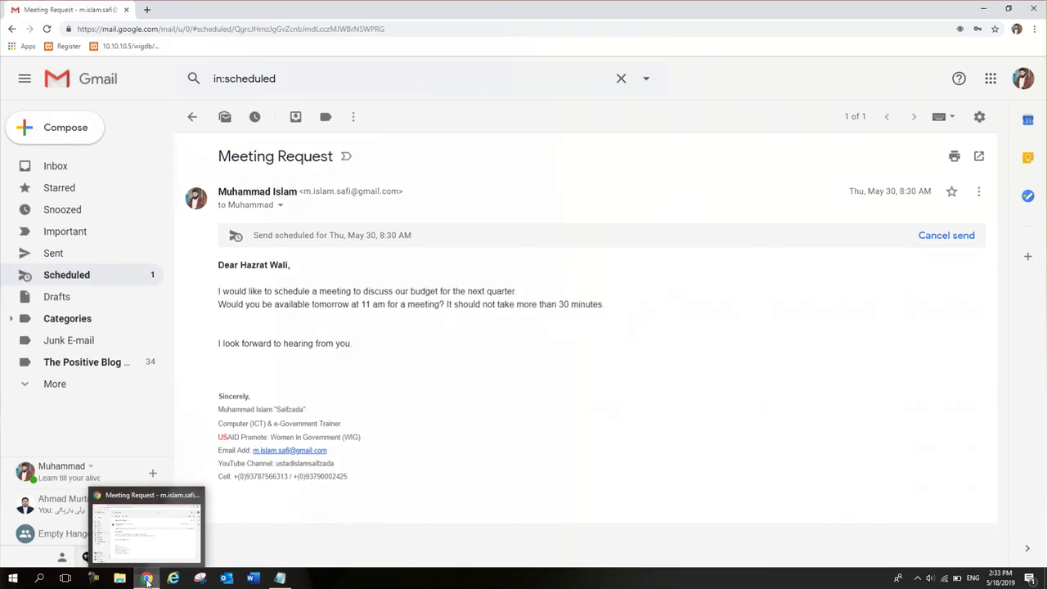